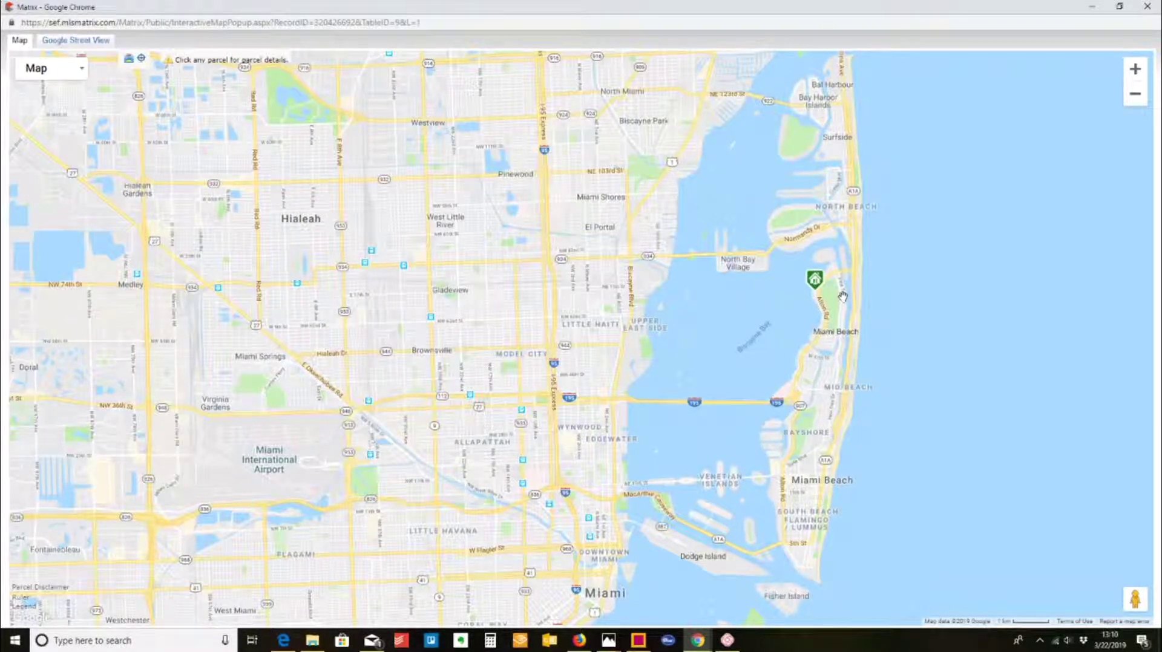
# Close the location map and start the 39-photo slideshow, advancing to the living room
pyautogui.click(1146, 6)
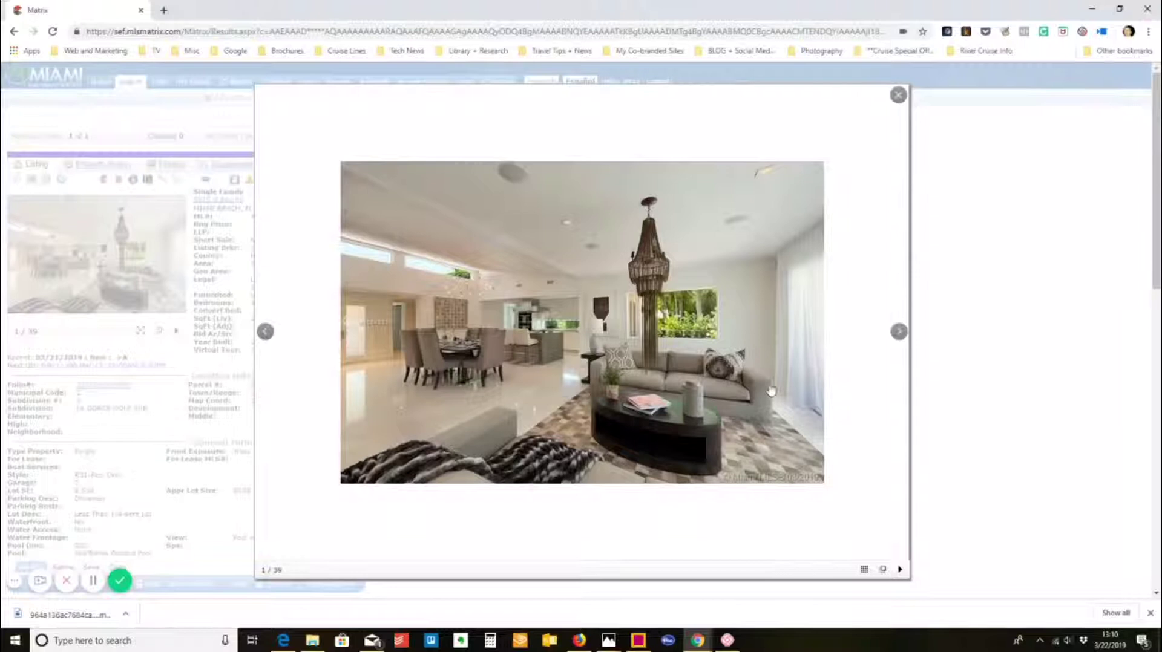
pyautogui.click(899, 569)
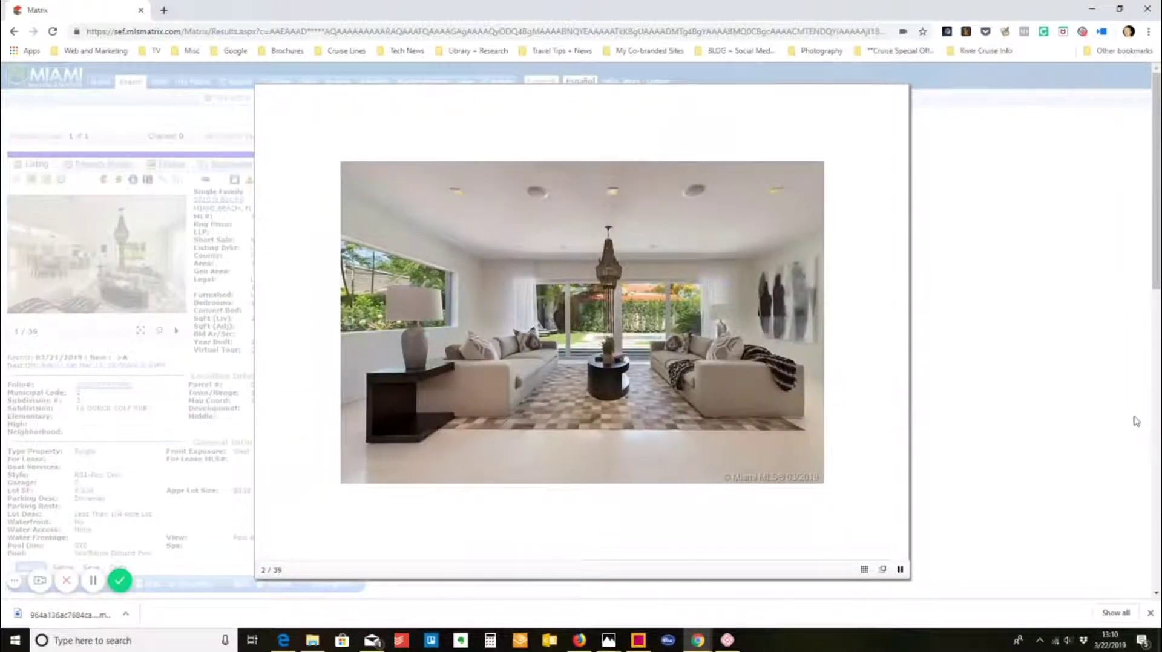